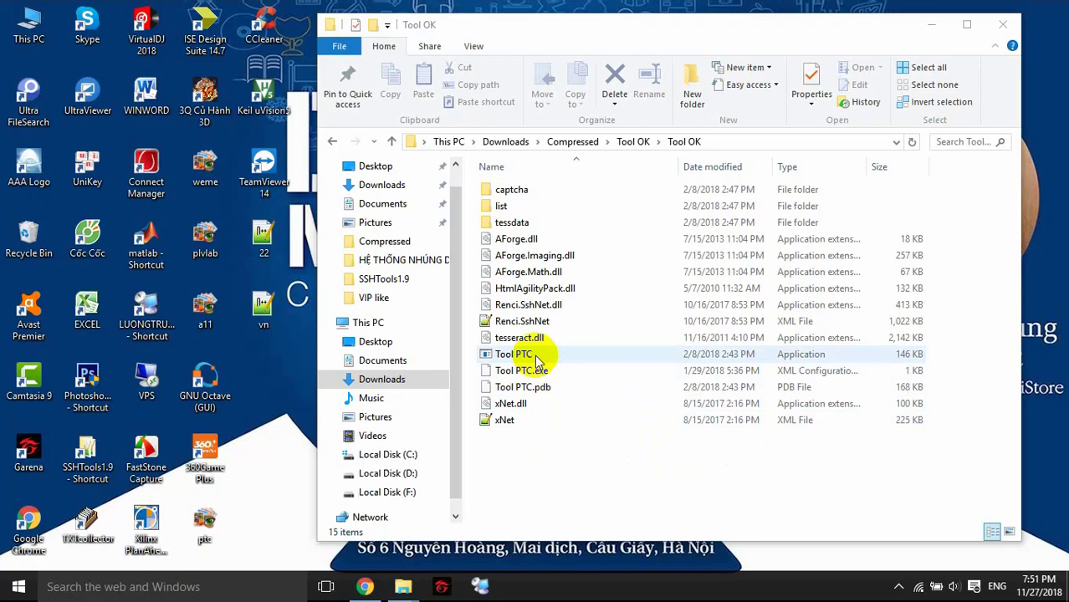
# Launch the Tool PTC application from the Tool OK folder and show its PM account creation settings (Tài khoản PM)
pyautogui.click(539, 356)
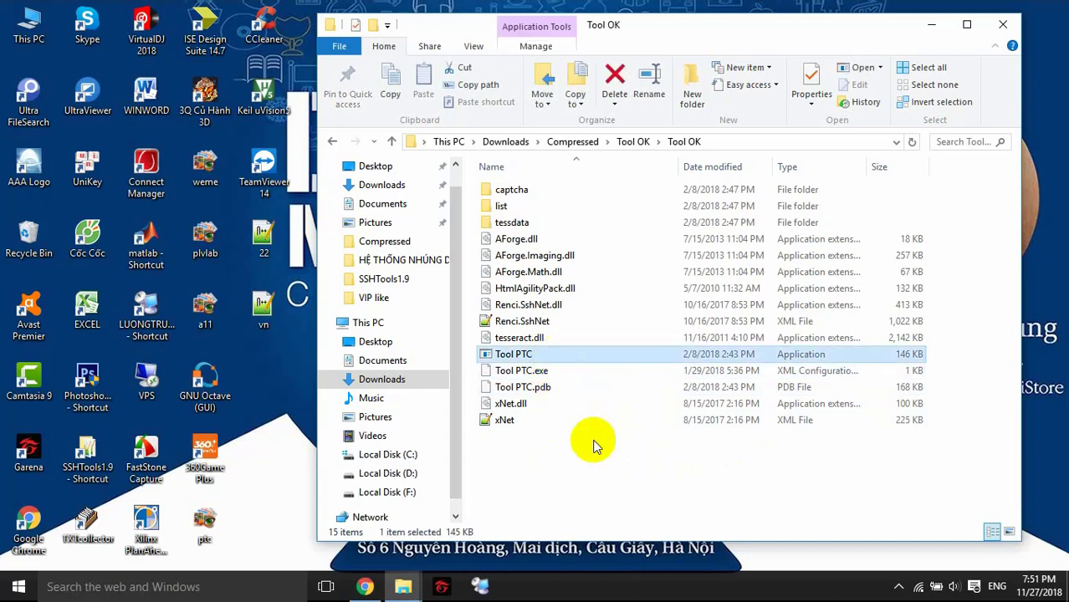
pyautogui.click(536, 373)
pyautogui.click(534, 352)
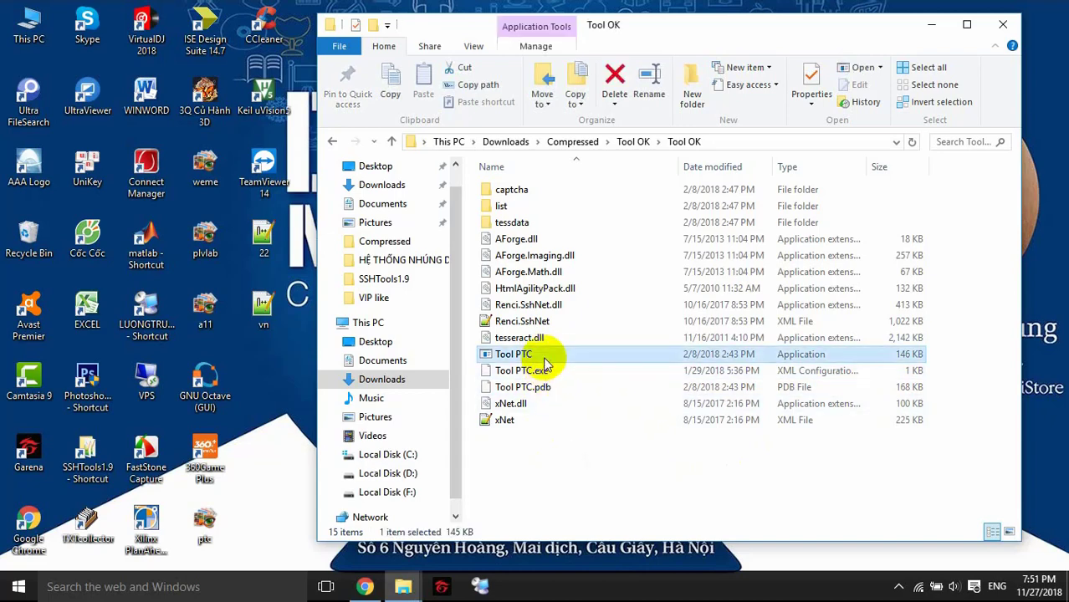
pyautogui.doubleClick(544, 358)
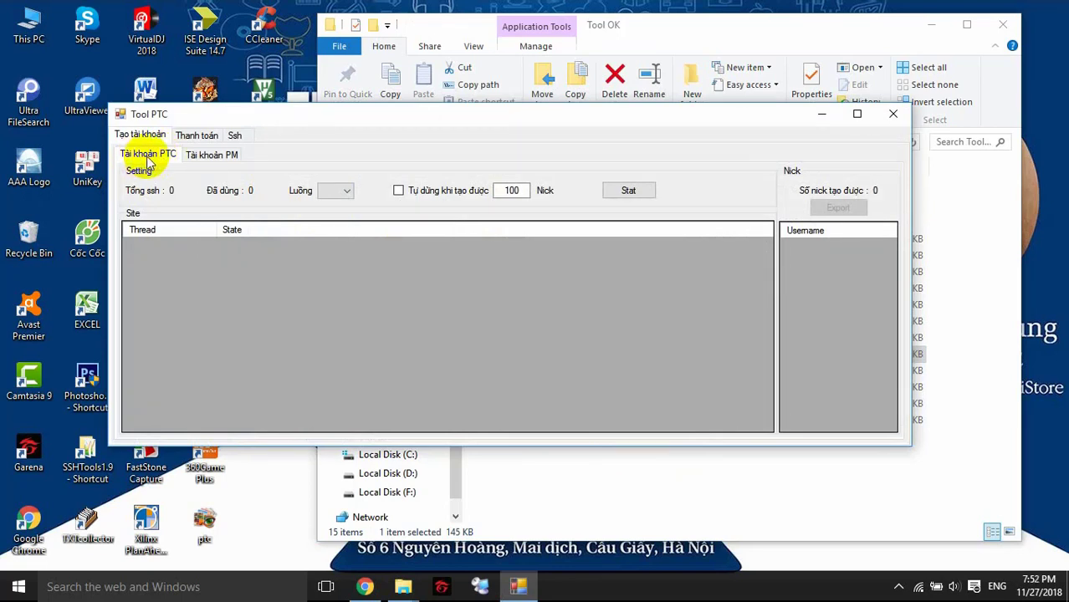
pyautogui.click(202, 154)
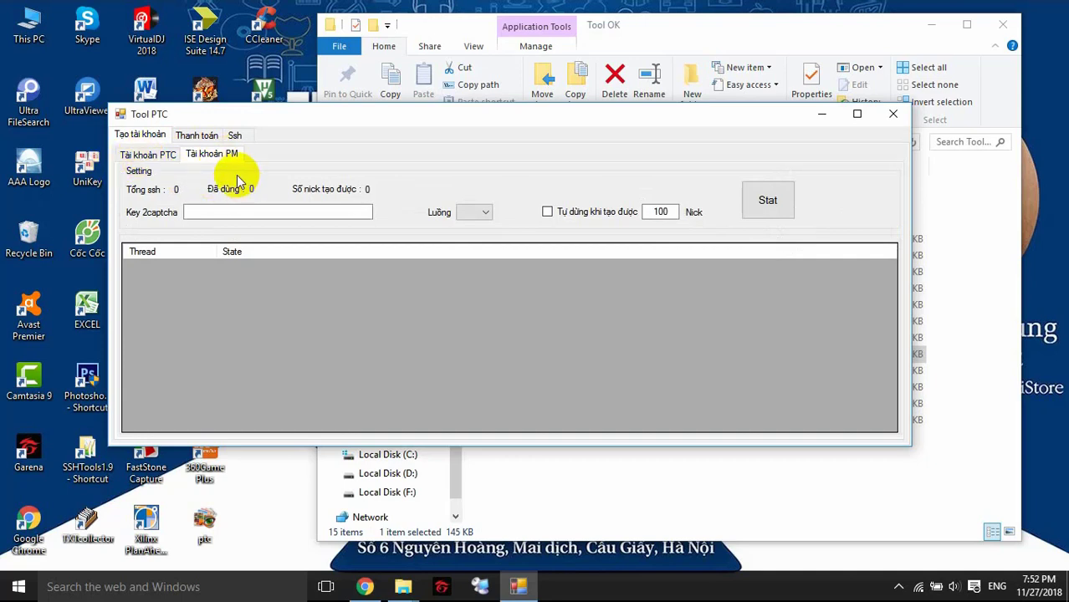
pyautogui.click(244, 211)
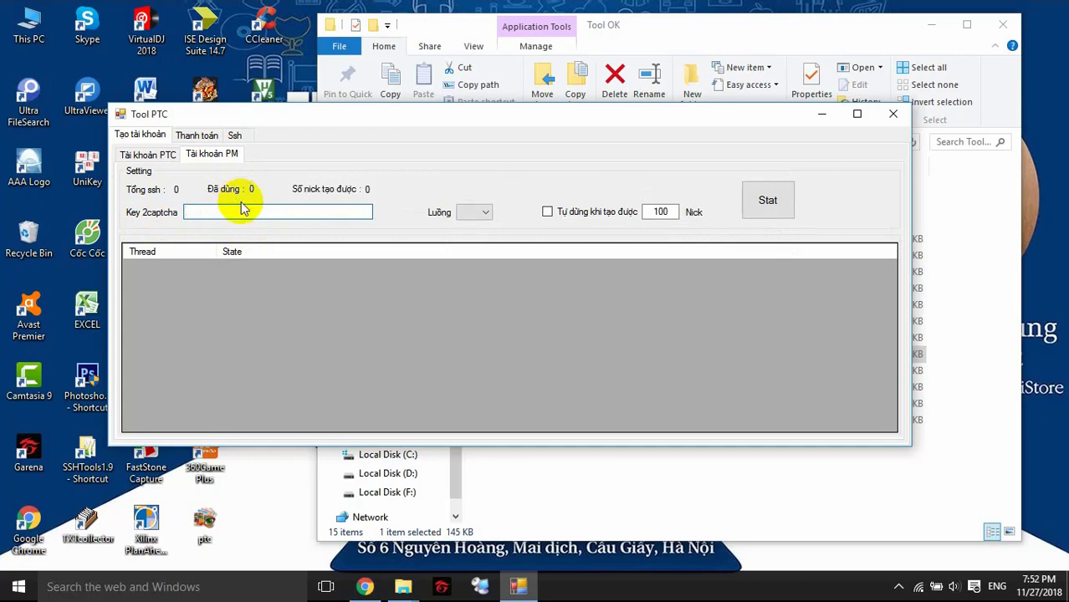
# Switch to Chrome and bring the API key field in the 2captcha account settings into view
pyautogui.click(364, 586)
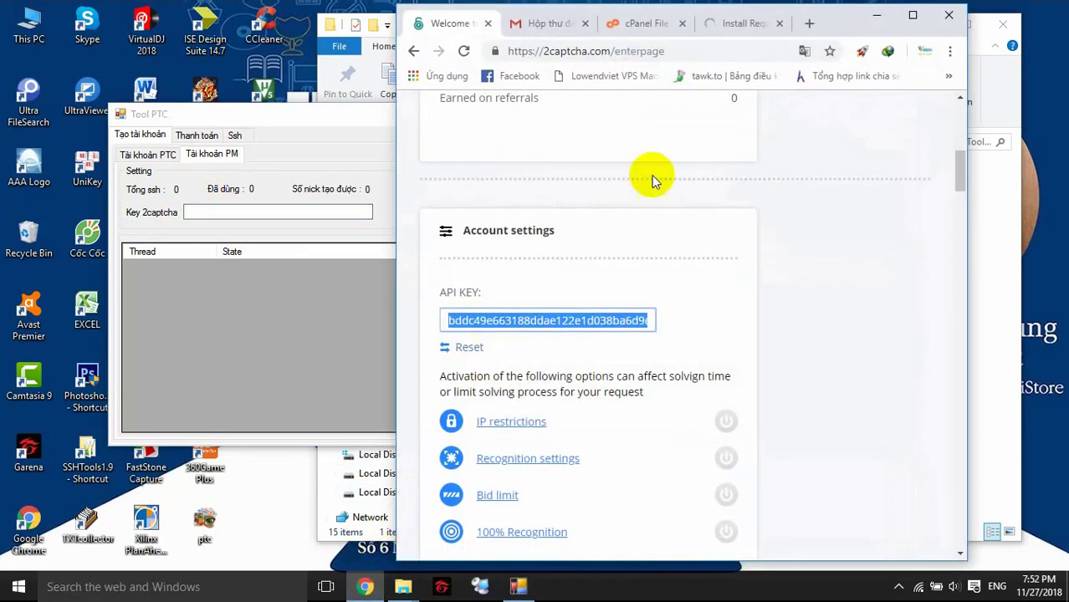
pyautogui.rightClick(592, 321)
pyautogui.click(639, 348)
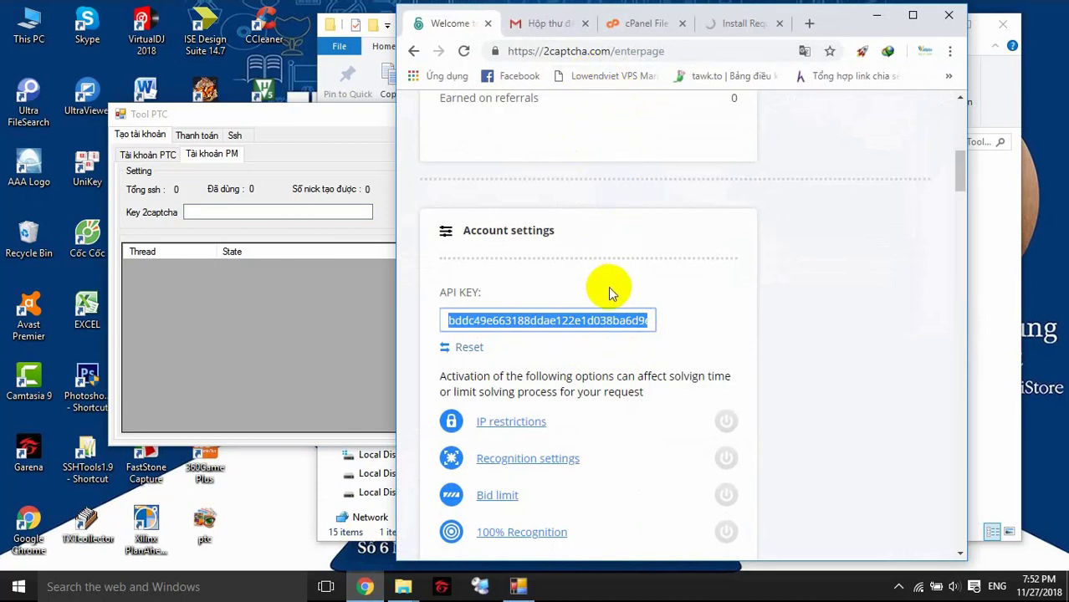
pyautogui.click(787, 234)
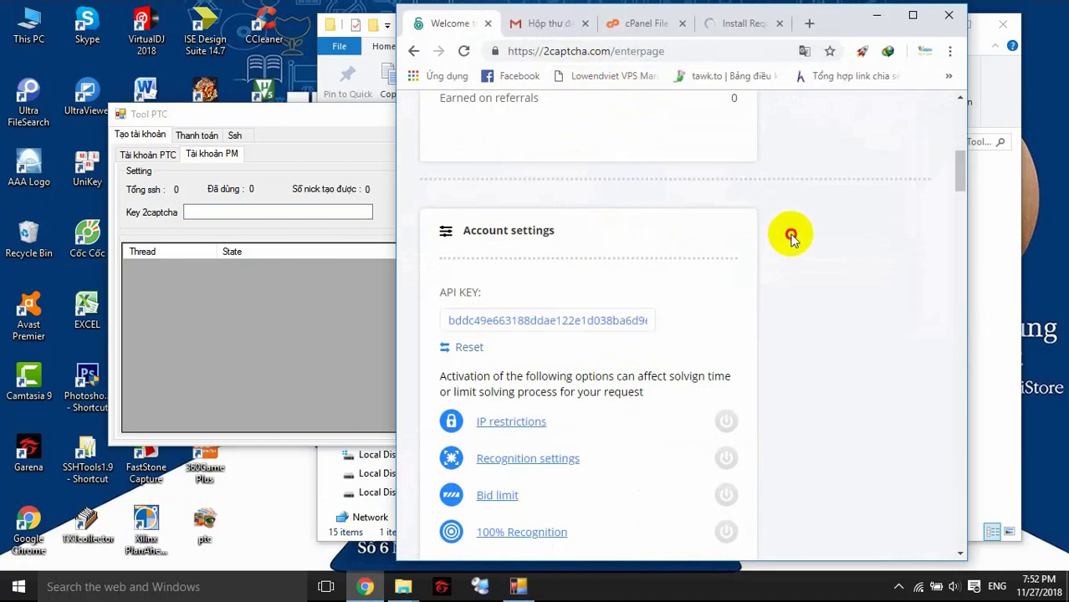
pyautogui.scroll(1, 790, 238)
pyautogui.scroll(2, 792, 240)
pyautogui.scroll(-4, 793, 240)
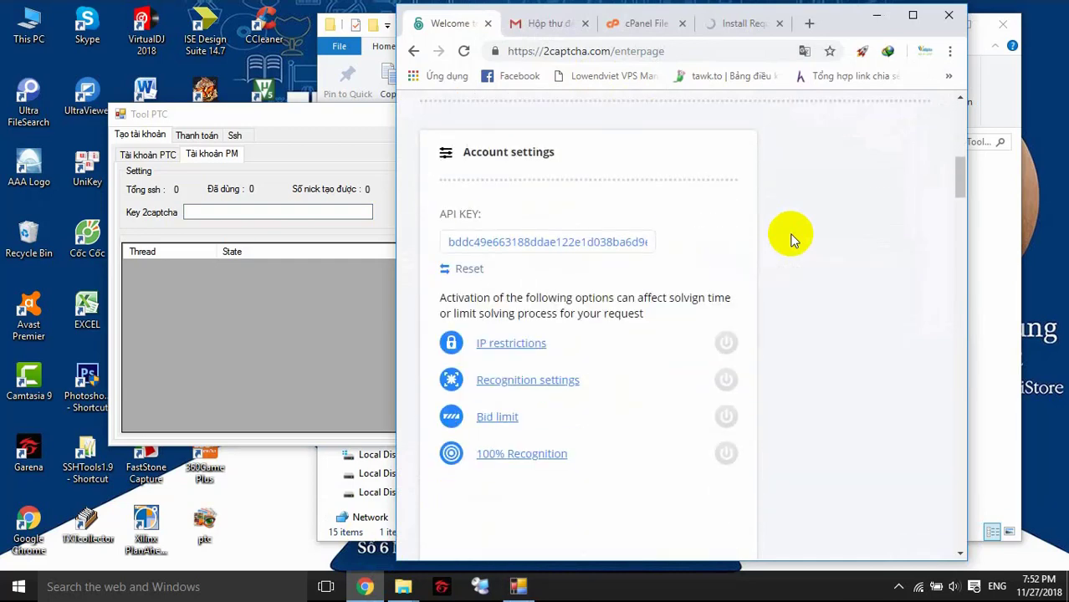
# Copy the API key from the 2captcha account settings and paste it into Tool PTC's Key 2captcha field
pyautogui.doubleClick(648, 242)
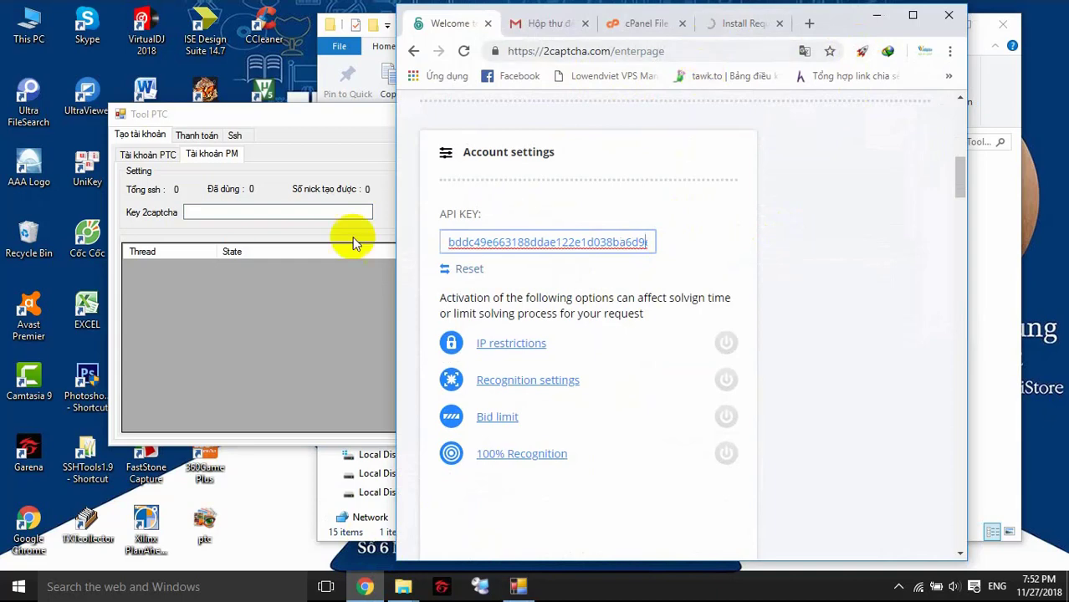
pyautogui.click(308, 212)
pyautogui.click(616, 51)
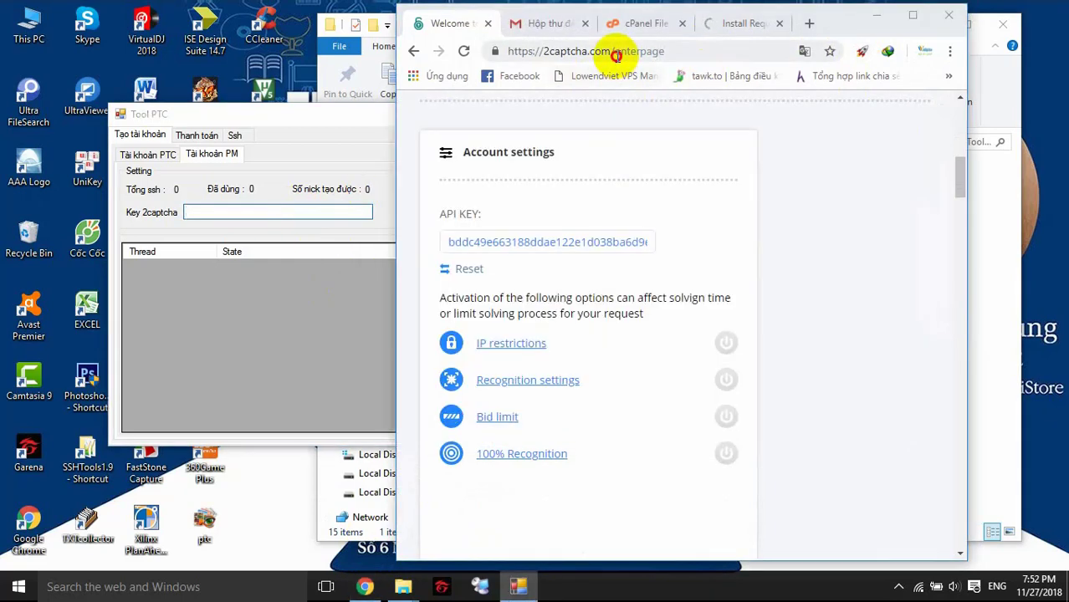
pyautogui.click(492, 243)
pyautogui.hotkey('ctrl', 'a')
pyautogui.hotkey('ctrl', 'c')
pyautogui.click(255, 212)
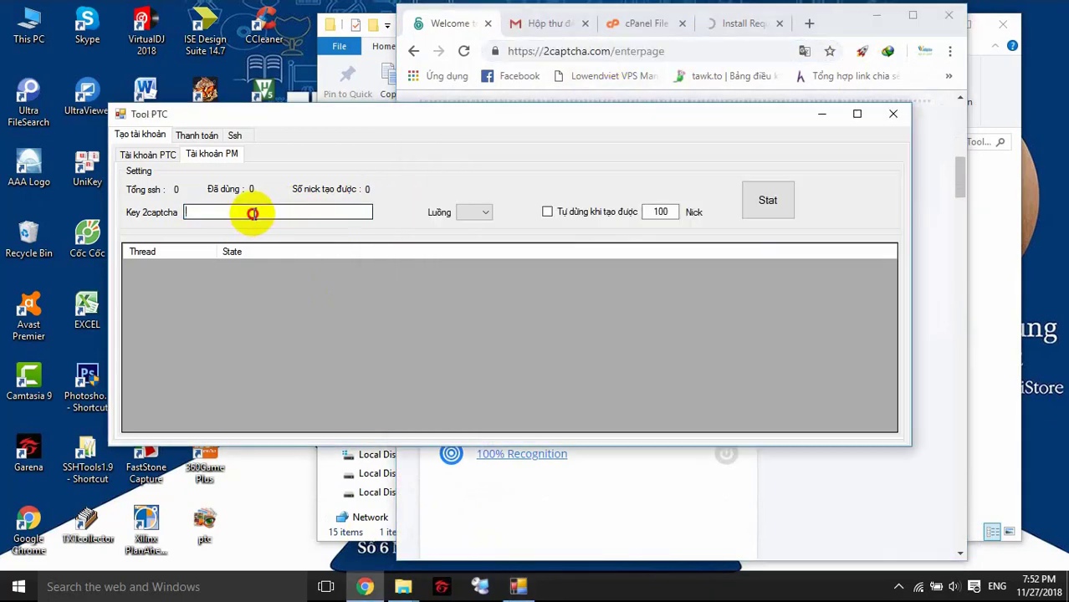
pyautogui.hotkey('ctrl', 'v')
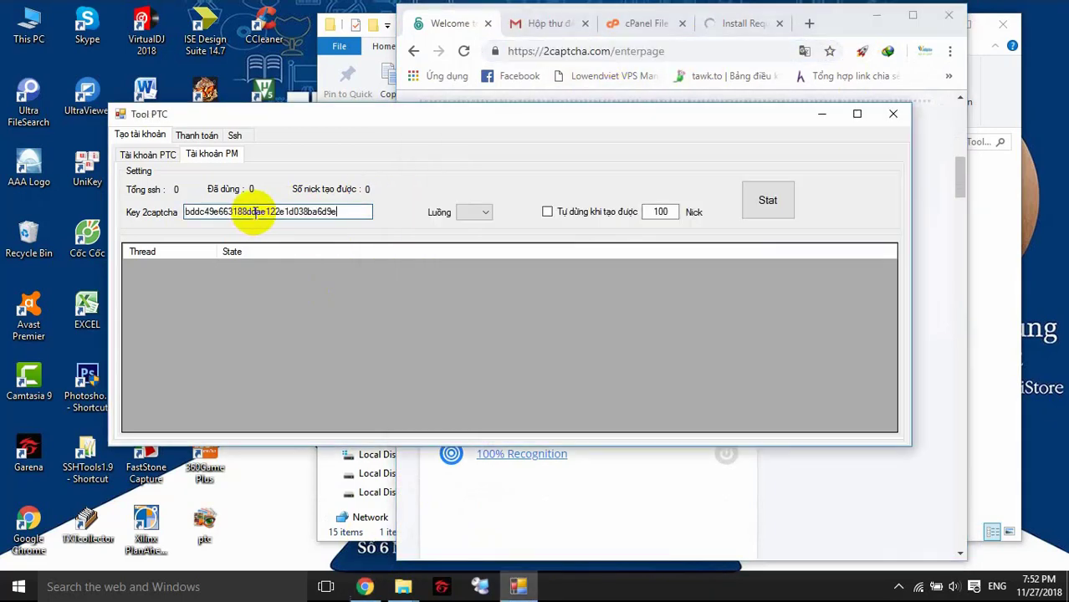
# Import the SSH list into Tool PTC from the vn text file on the Desktop
pyautogui.click(233, 134)
pyautogui.click(234, 171)
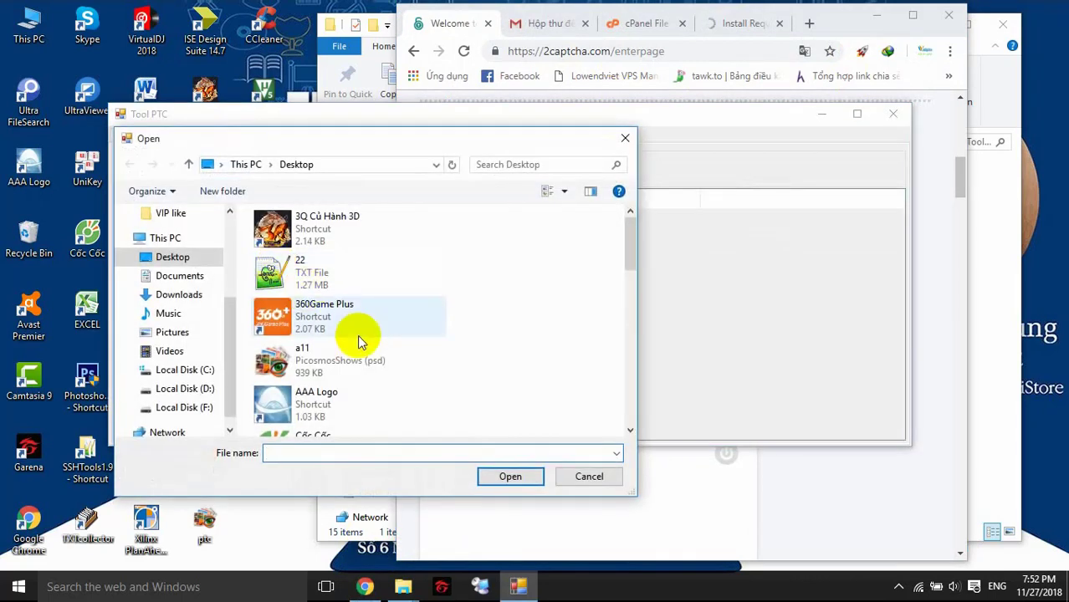
pyautogui.scroll(-3, 358, 338)
pyautogui.scroll(-6, 357, 338)
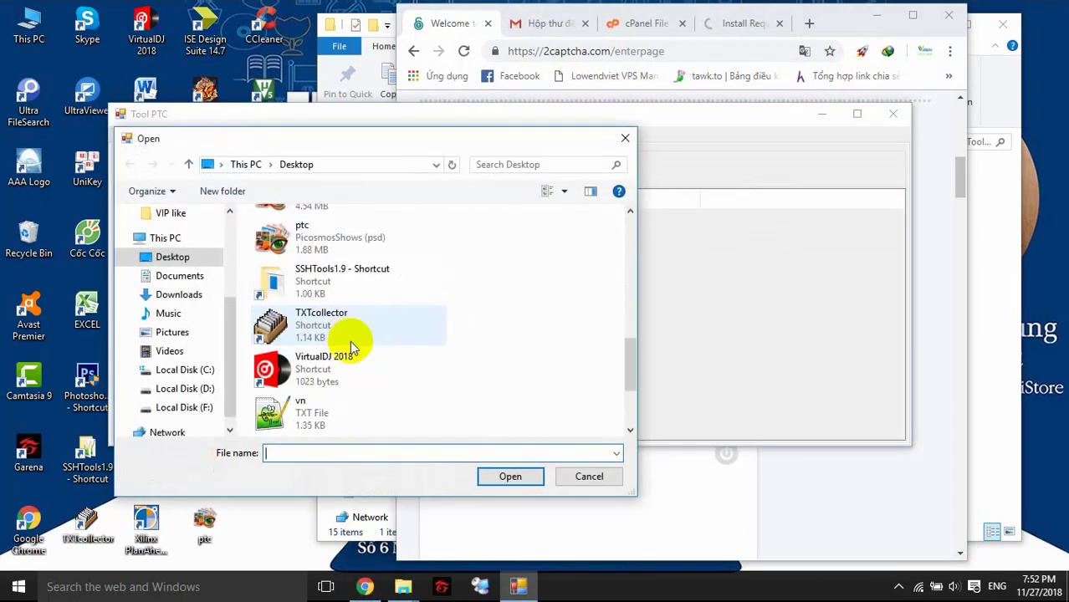
pyautogui.doubleClick(348, 410)
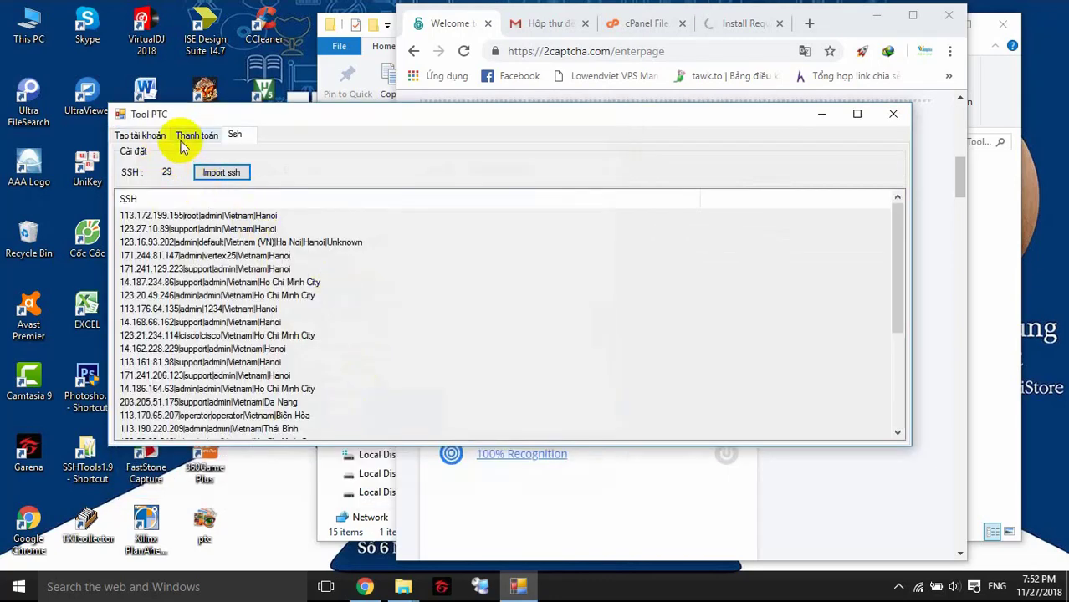
# Set the PM account creation thread count (Luồng) to 2 and start the run
pyautogui.click(141, 135)
pyautogui.click(474, 213)
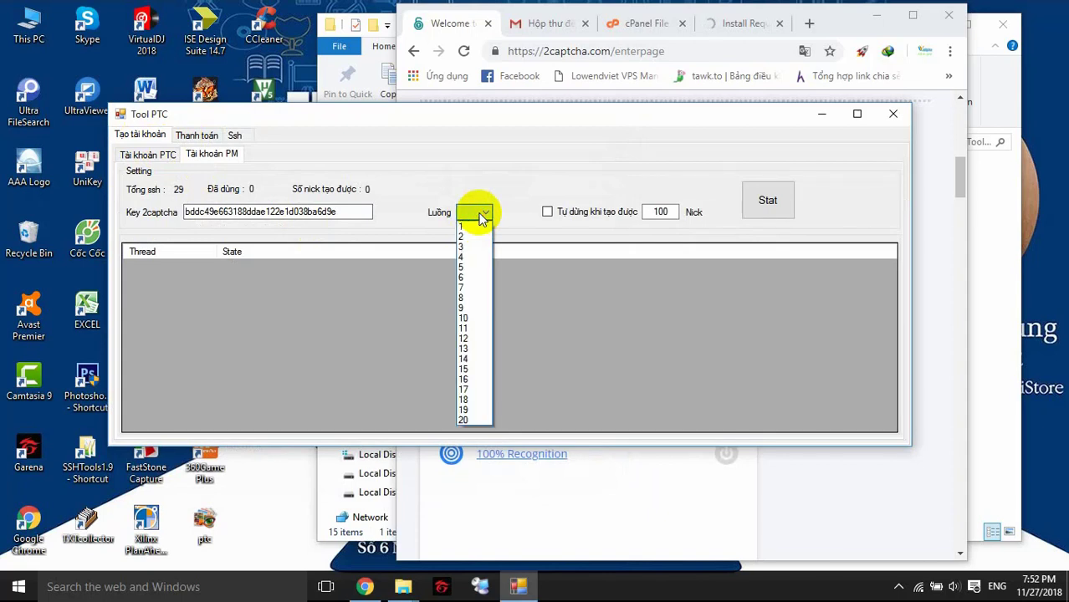
pyautogui.click(474, 226)
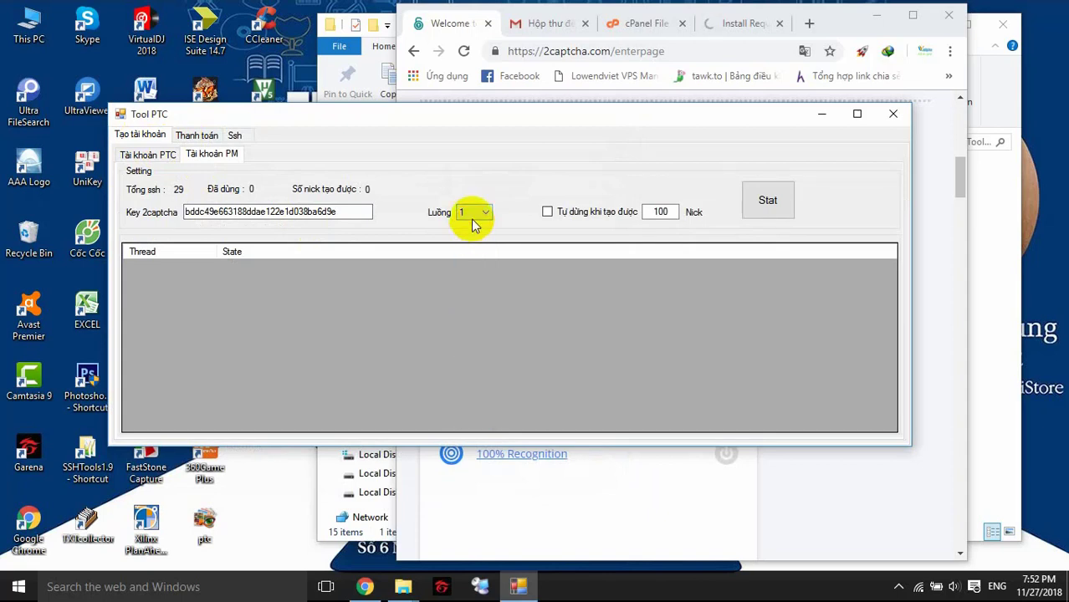
pyautogui.click(474, 216)
pyautogui.click(471, 235)
pyautogui.click(774, 211)
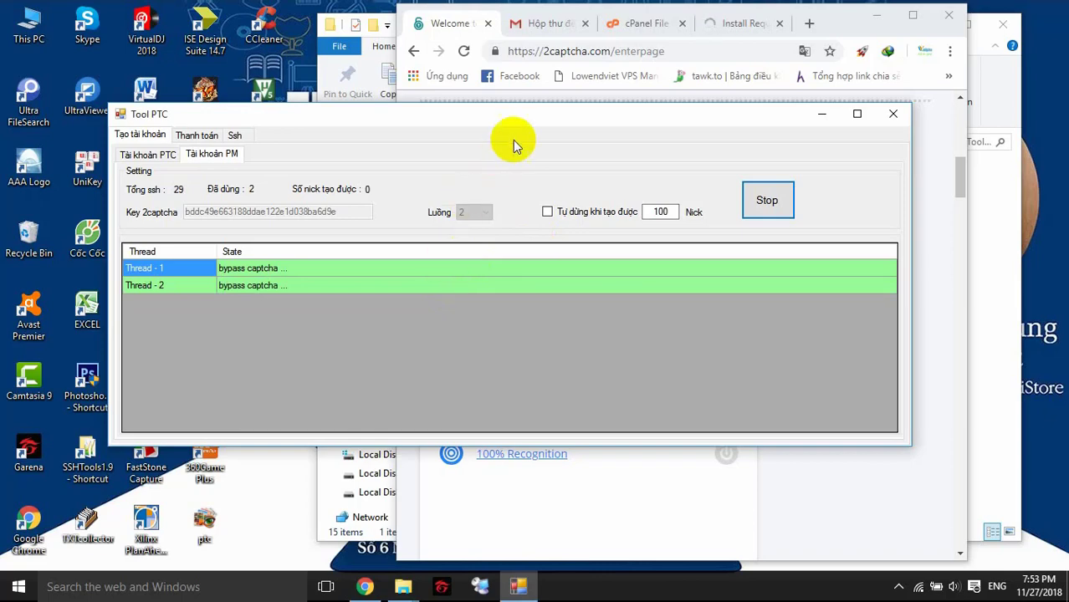
# Minimize the Chrome and File Explorer windows and reposition the Tool PTC window on the desktop
pyautogui.moveTo(522, 116); pyautogui.dragTo(595, 119)
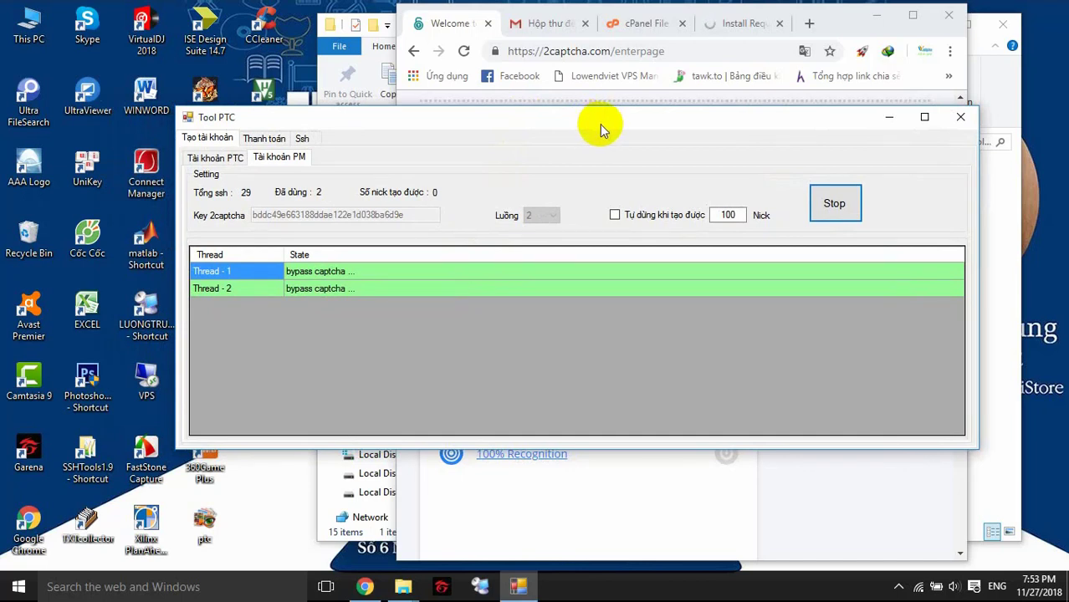
pyautogui.click(874, 16)
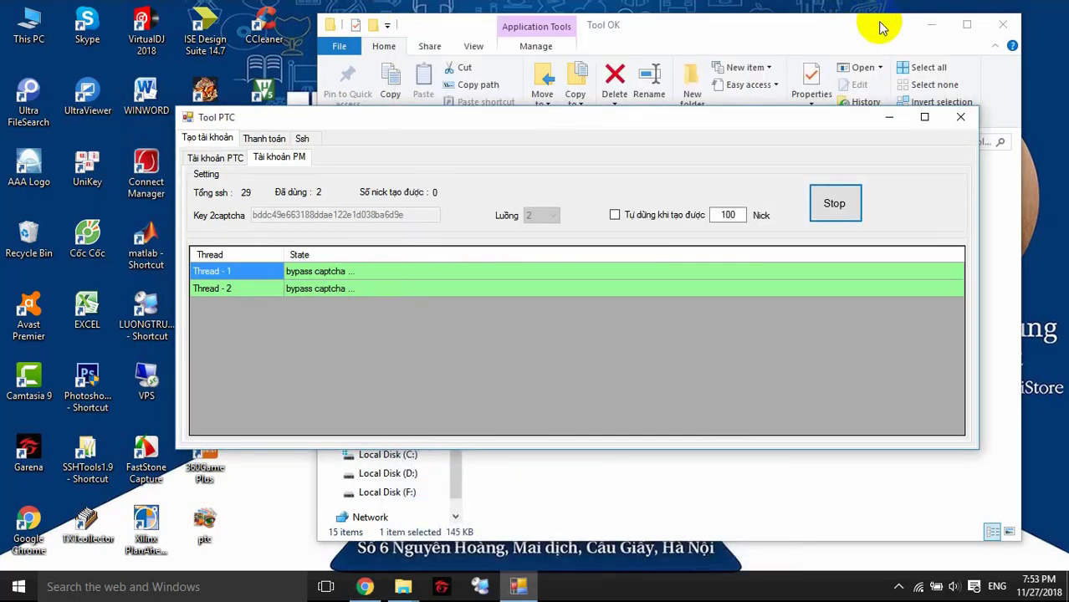
pyautogui.click(899, 26)
pyautogui.click(930, 24)
pyautogui.moveTo(818, 121); pyautogui.dragTo(870, 56)
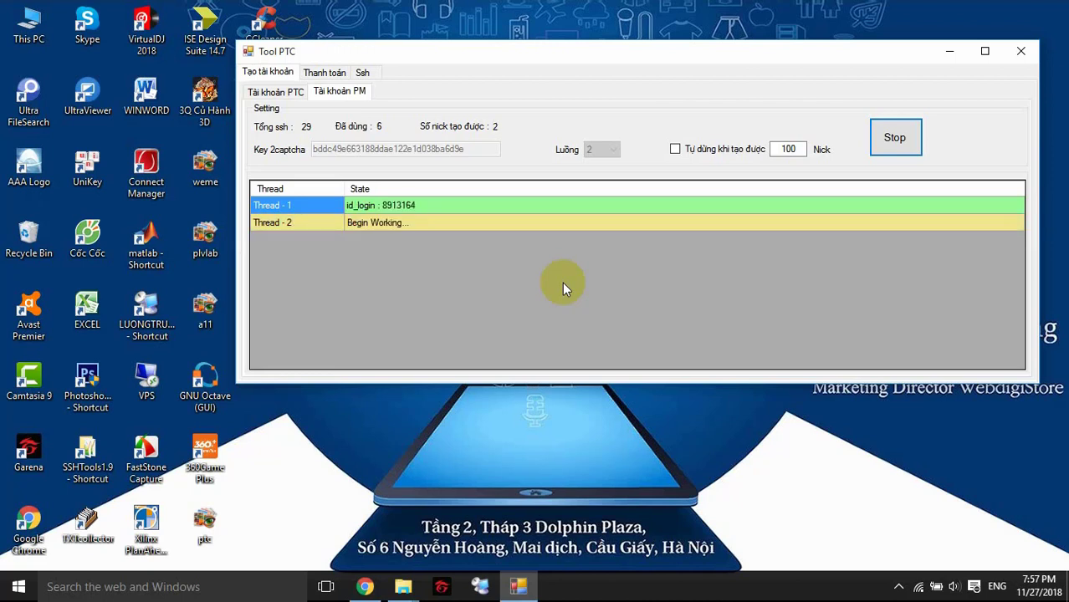
# Stop the PM account creation run and dismiss its completion message
pyautogui.click(886, 142)
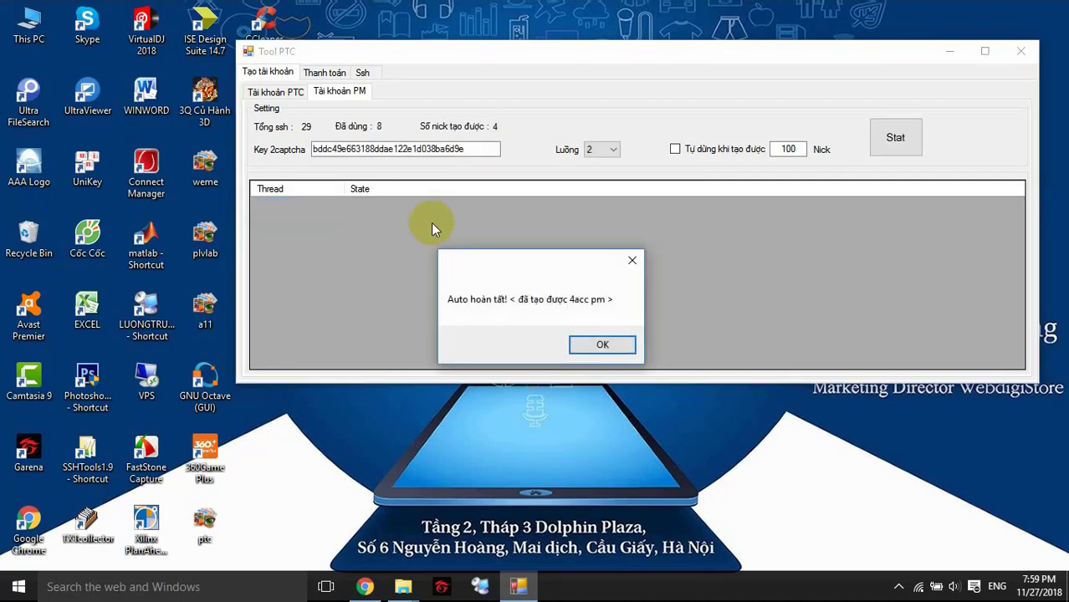
pyautogui.click(613, 340)
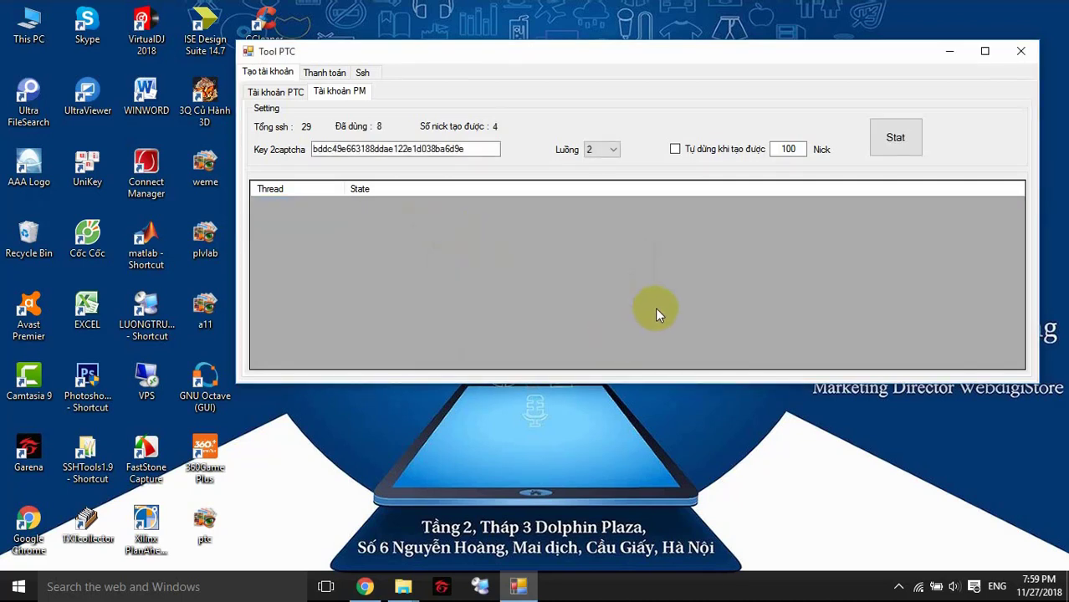
# Review the payment order, payment and transfer, and Perfectmoney views of the Thanh toán section, and return to account creation
pyautogui.click(322, 73)
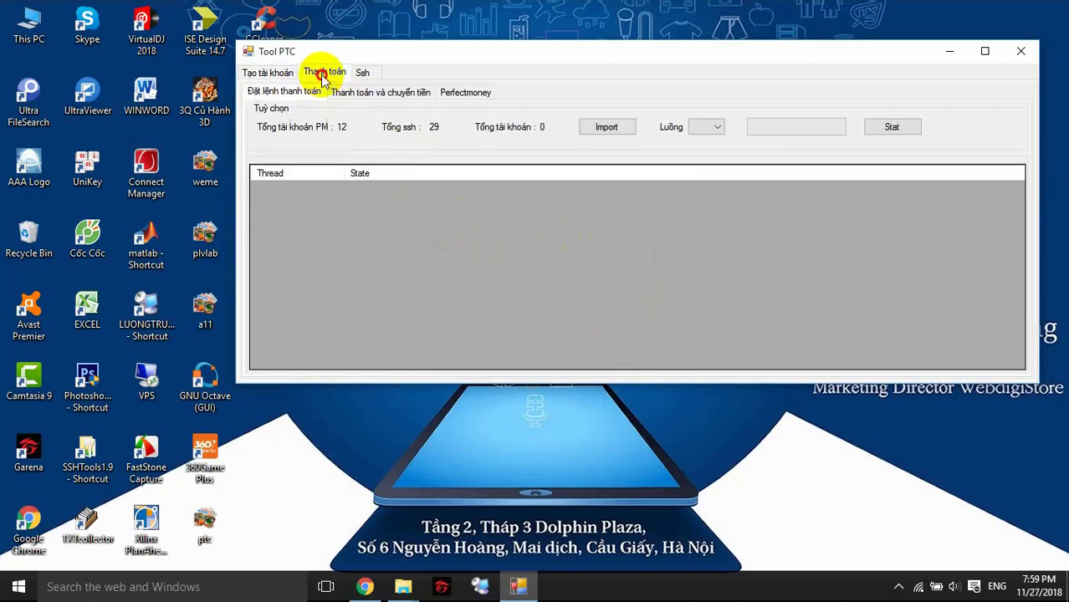
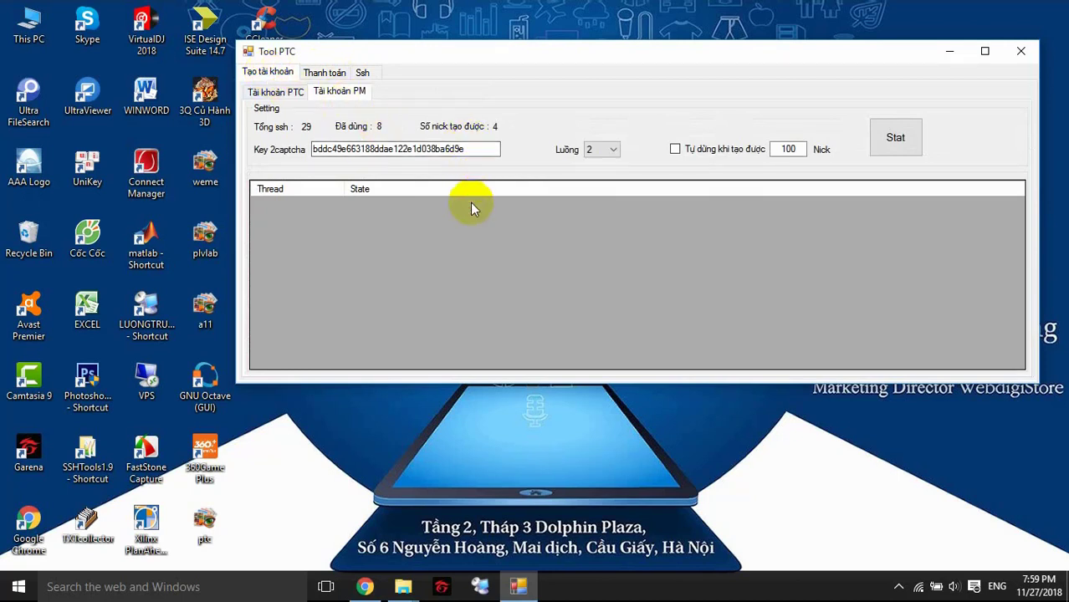
pyautogui.click(318, 74)
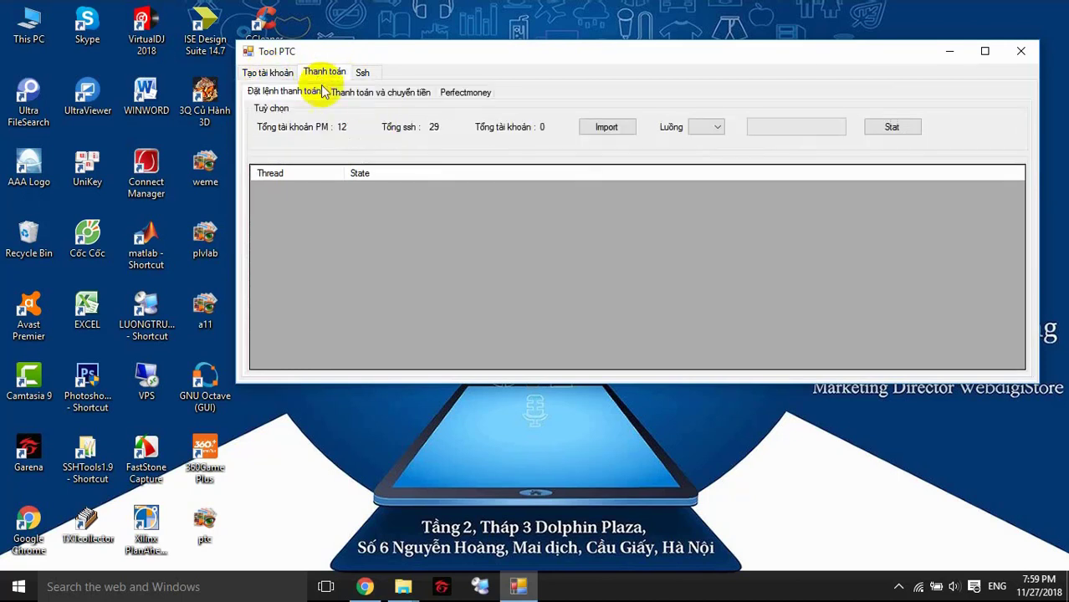
pyautogui.click(365, 94)
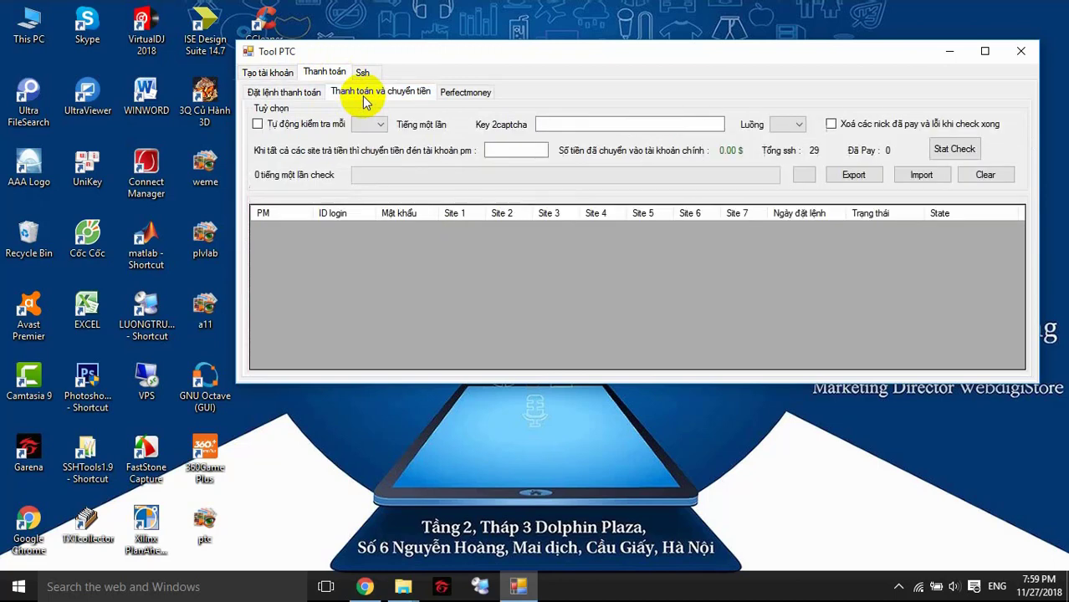
pyautogui.click(459, 92)
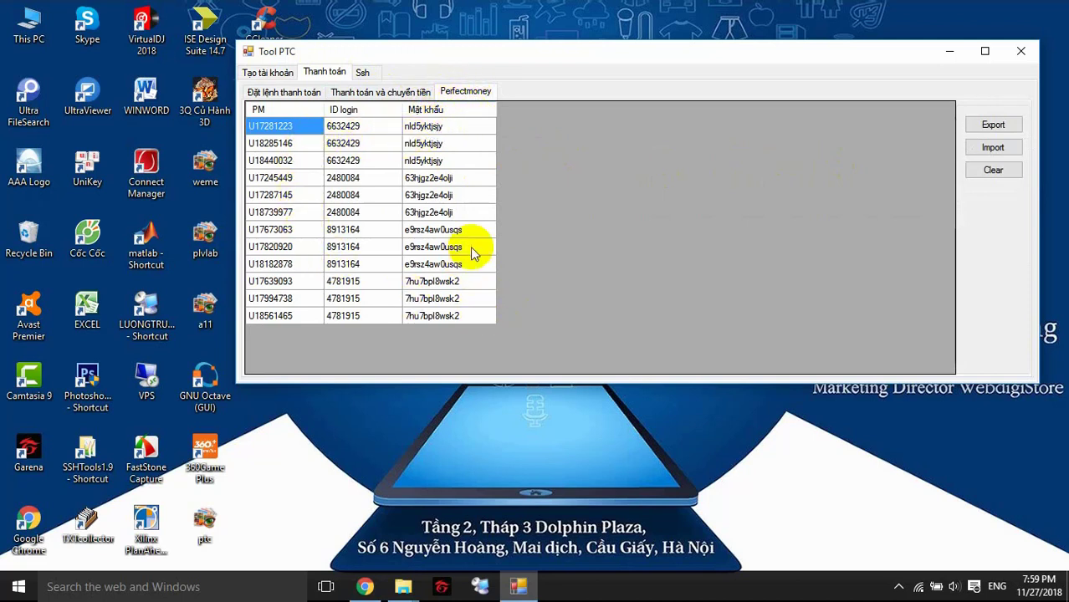
pyautogui.click(269, 71)
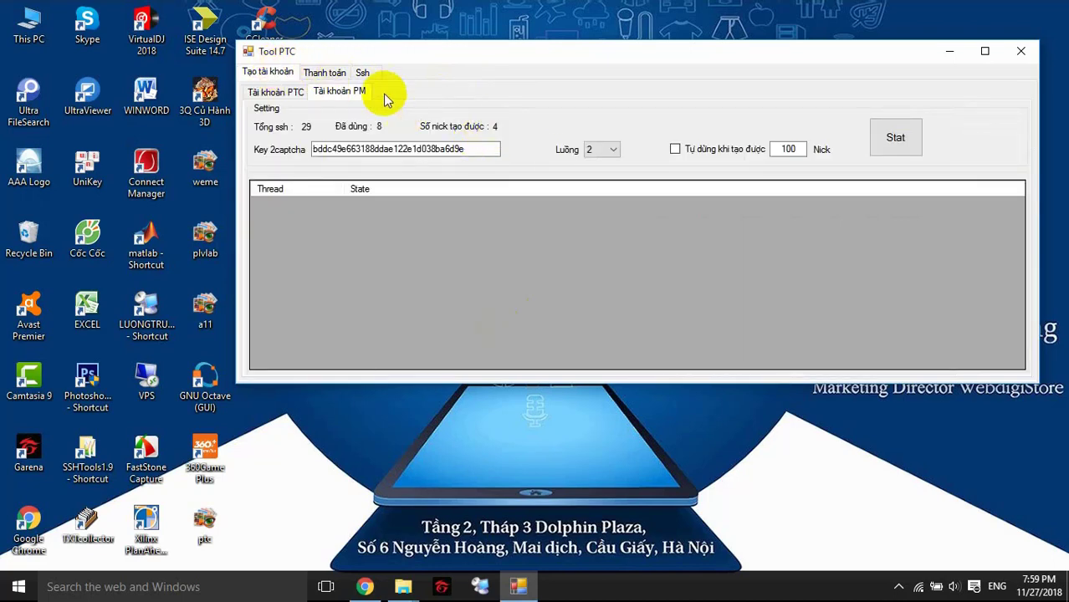
# Export the Perfectmoney account list to the Desktop as a file named demo
pyautogui.click(323, 72)
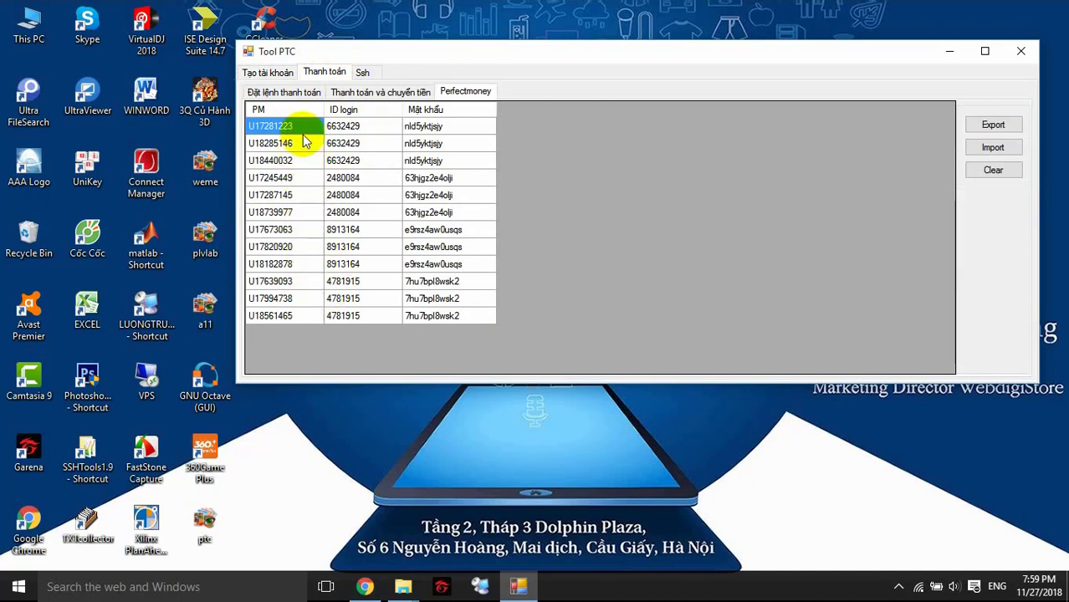
pyautogui.click(992, 126)
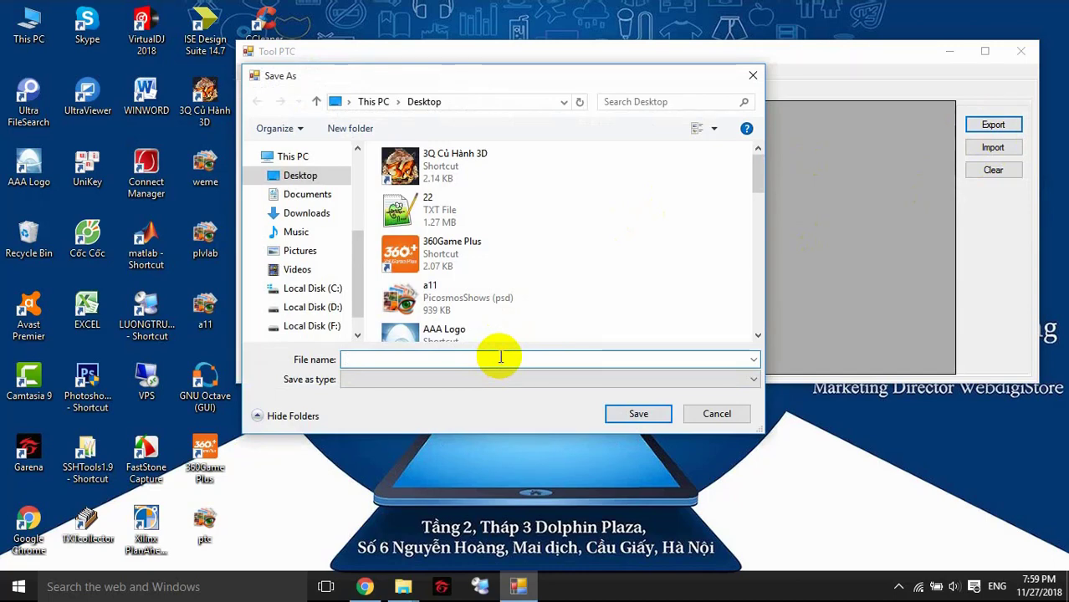
pyautogui.write('demo')
pyautogui.press('Return')
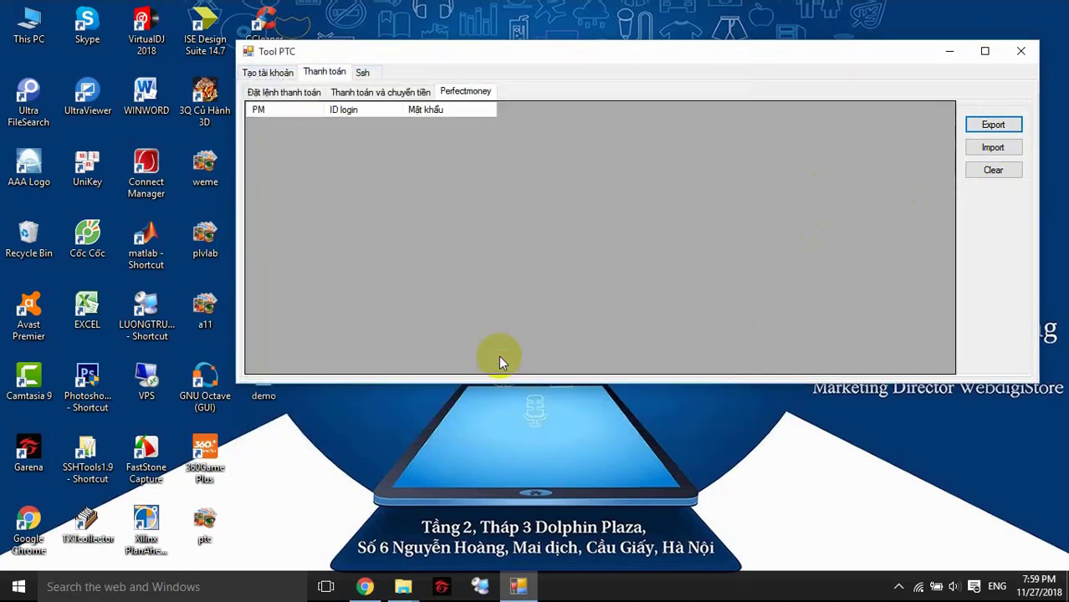
# Open the exported demo file in Notepad++, inspect the account number and password columns, and close it
pyautogui.moveTo(472, 54); pyautogui.dragTo(586, 38)
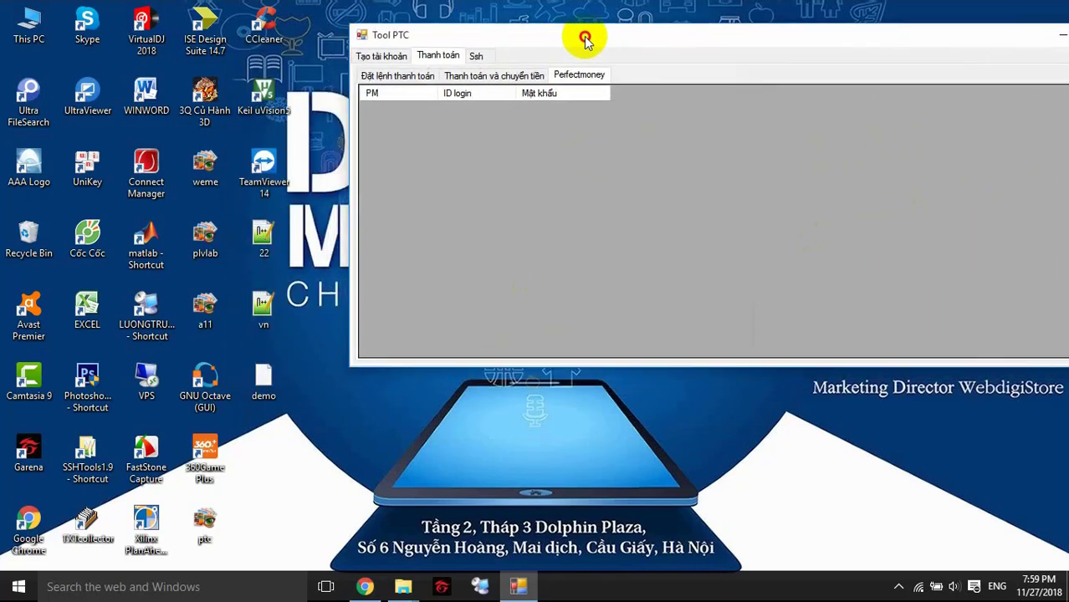
pyautogui.rightClick(278, 368)
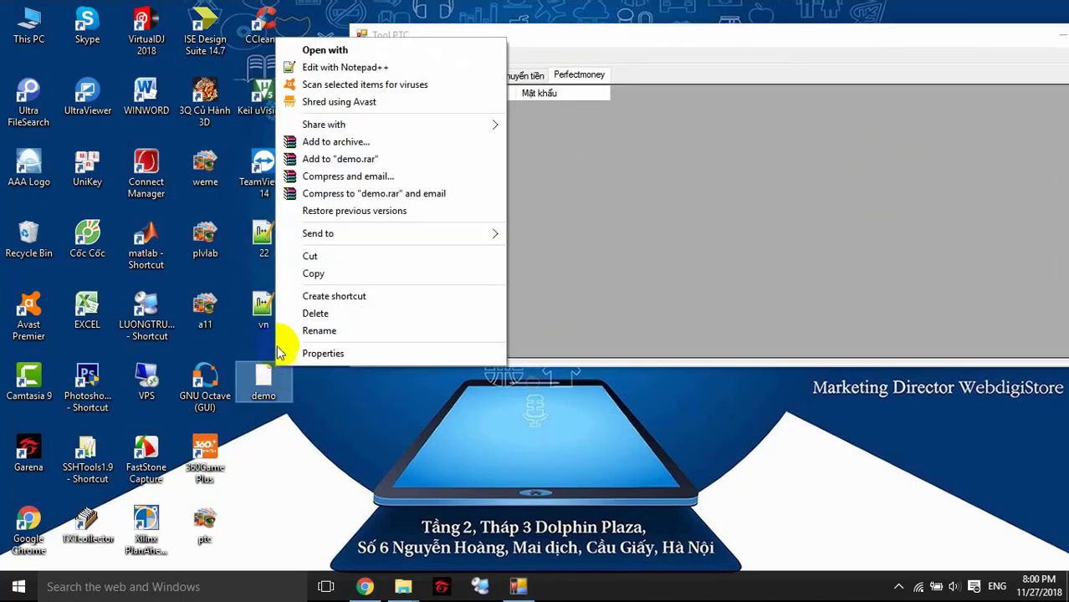
pyautogui.click(359, 67)
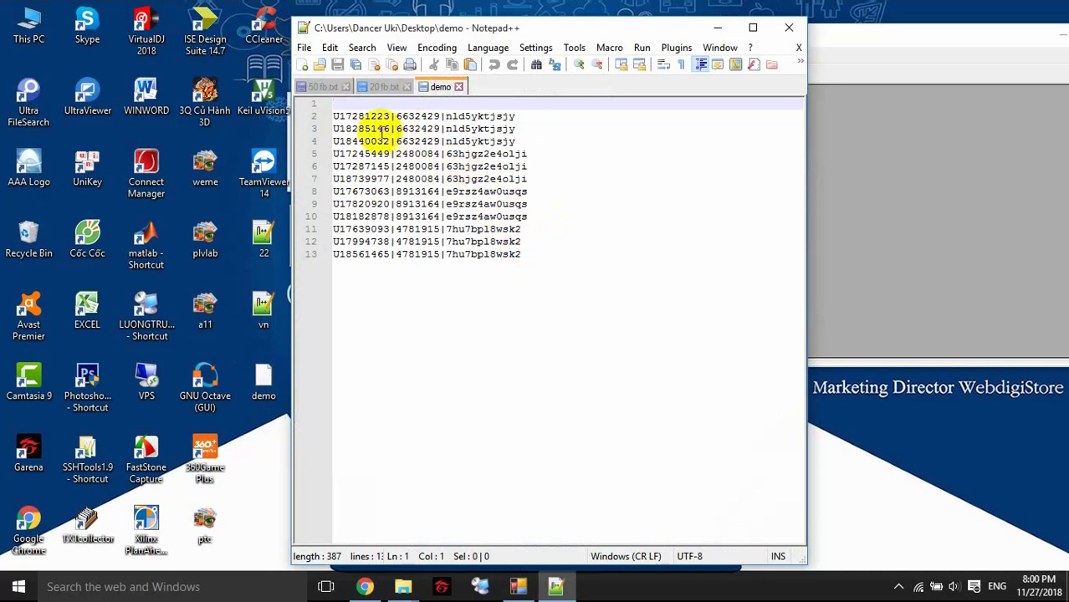
pyautogui.moveTo(389, 116); pyautogui.dragTo(307, 115)
pyautogui.moveTo(441, 116); pyautogui.dragTo(534, 115)
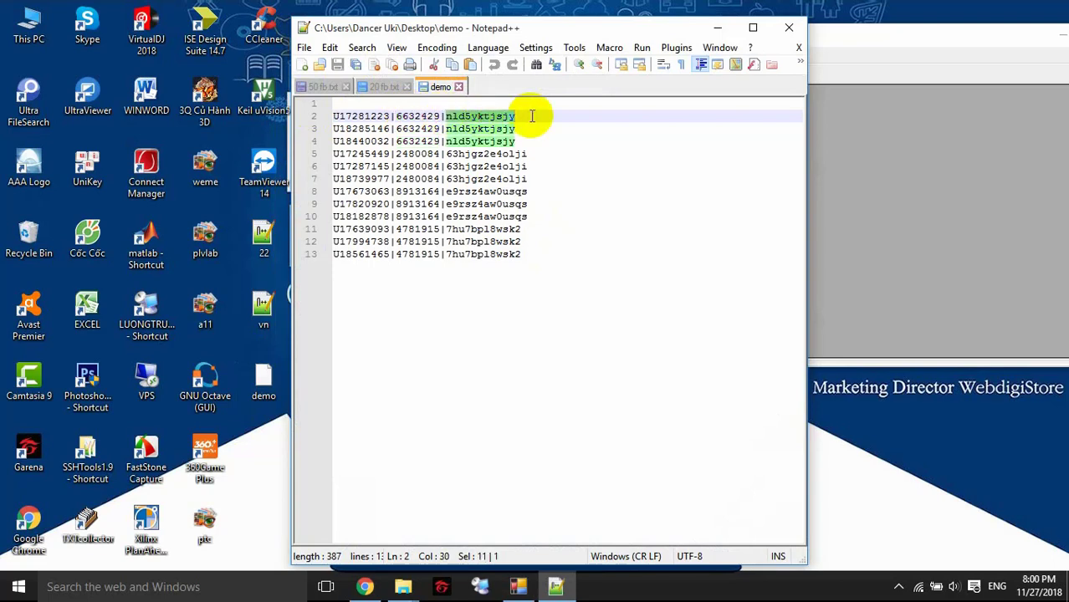
pyautogui.click(791, 27)
pyautogui.moveTo(883, 47); pyautogui.dragTo(730, 53)
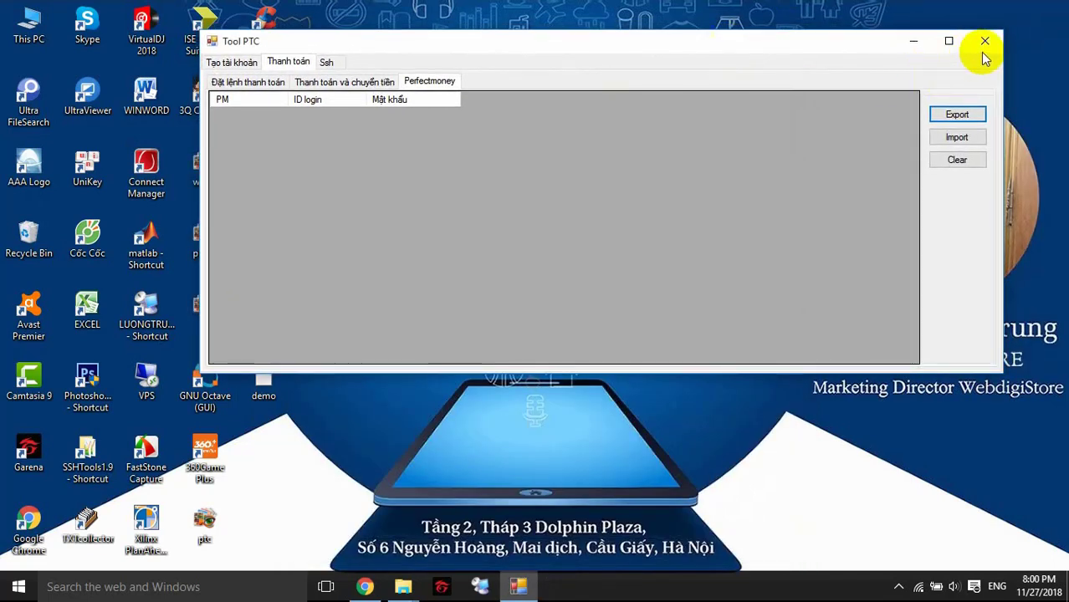
# Show the hidden system tray icons
pyautogui.click(898, 586)
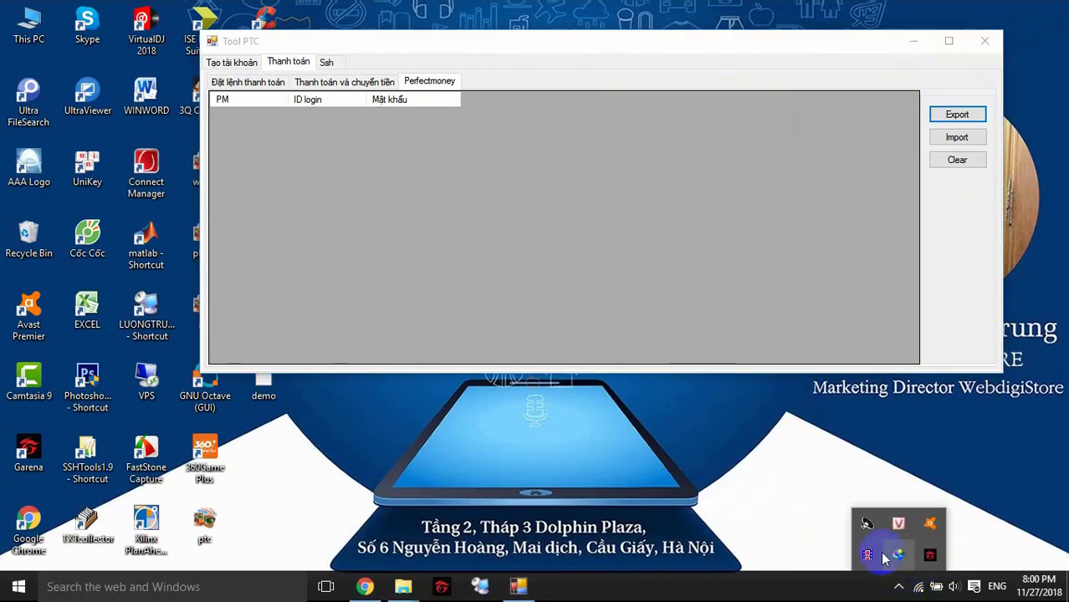